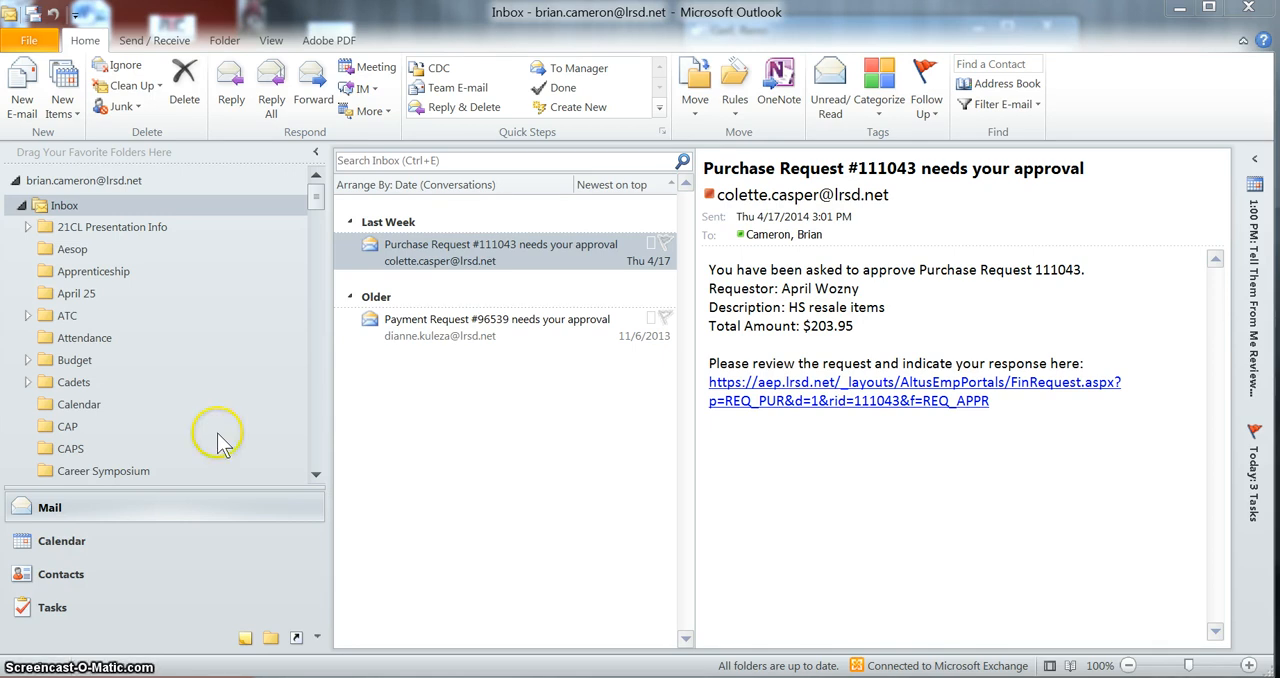
Create a mail folder named Purchase/Payment Requests inside the Inbox
right_click(88, 209)
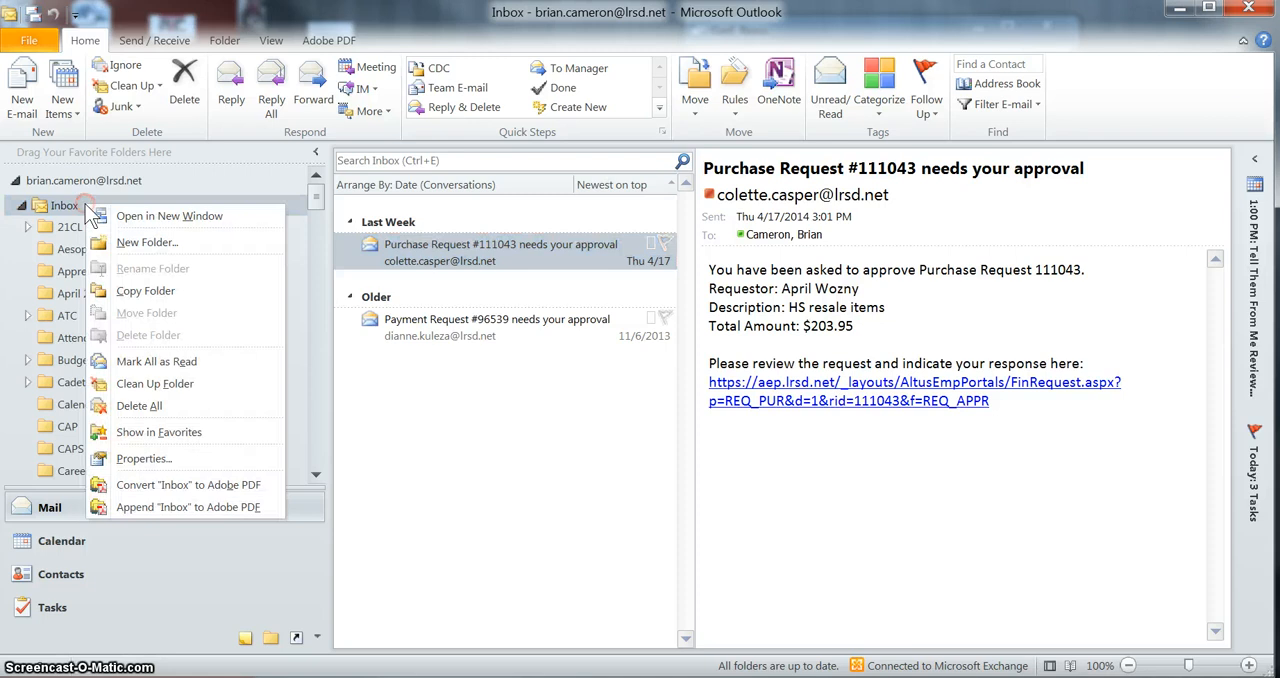
left_click(145, 242)
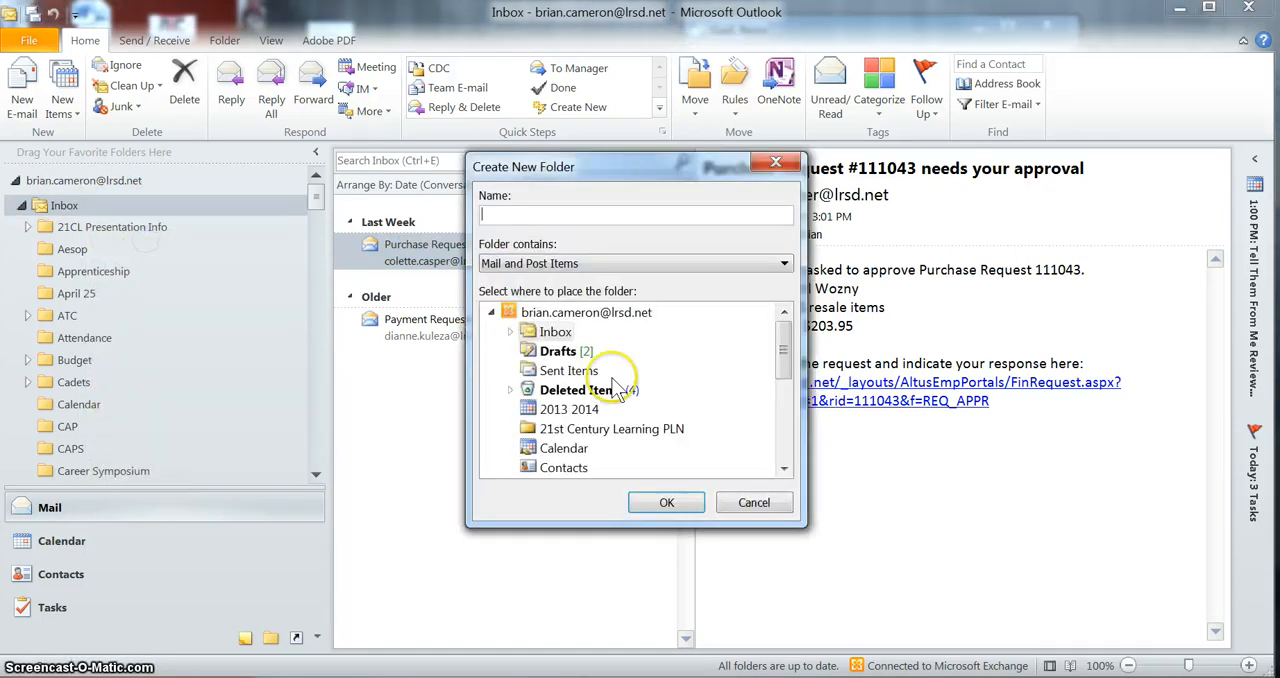
left_click(600, 214)
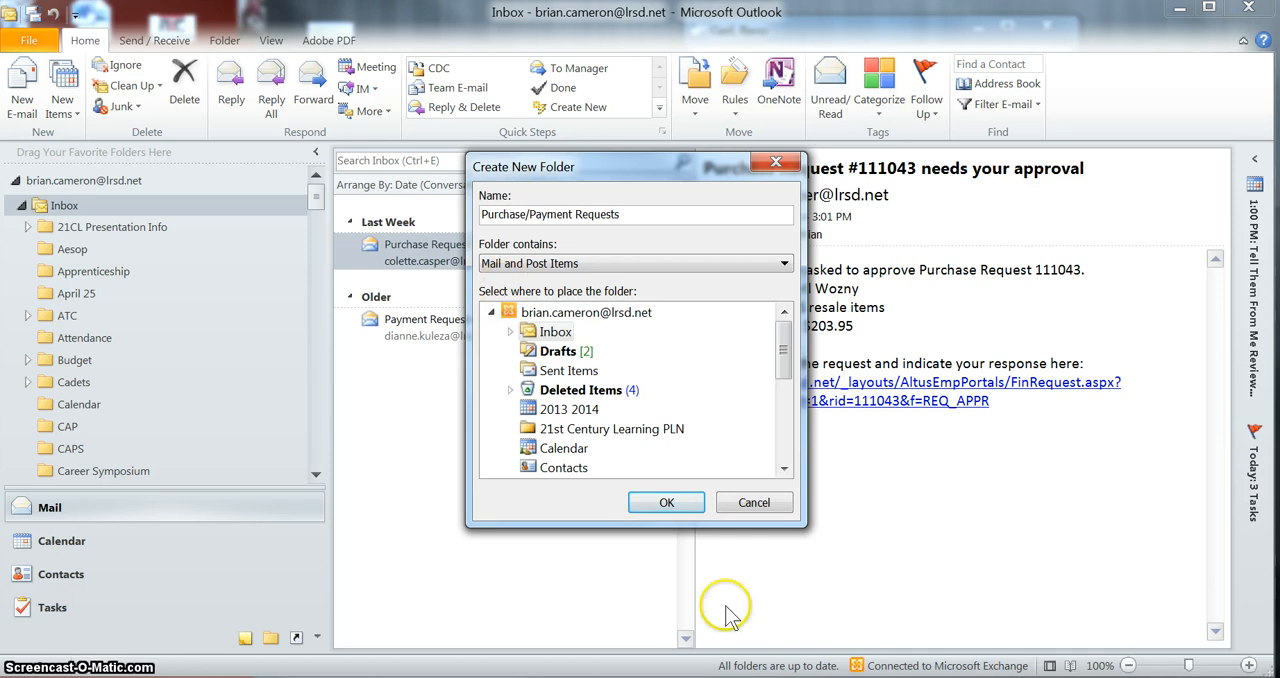
left_click(666, 502)
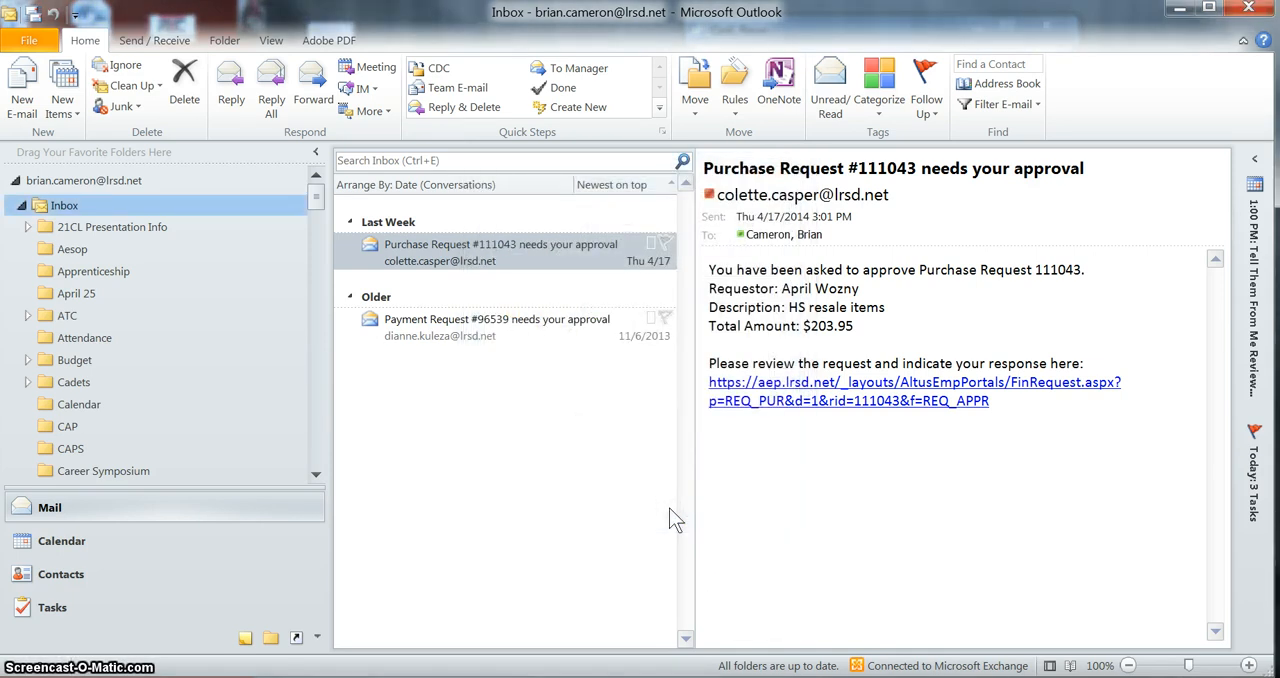
Add the Purchase/Payment Requests folder to Favorites and return to the start of the folder list
left_click_drag(316, 195, 312, 344)
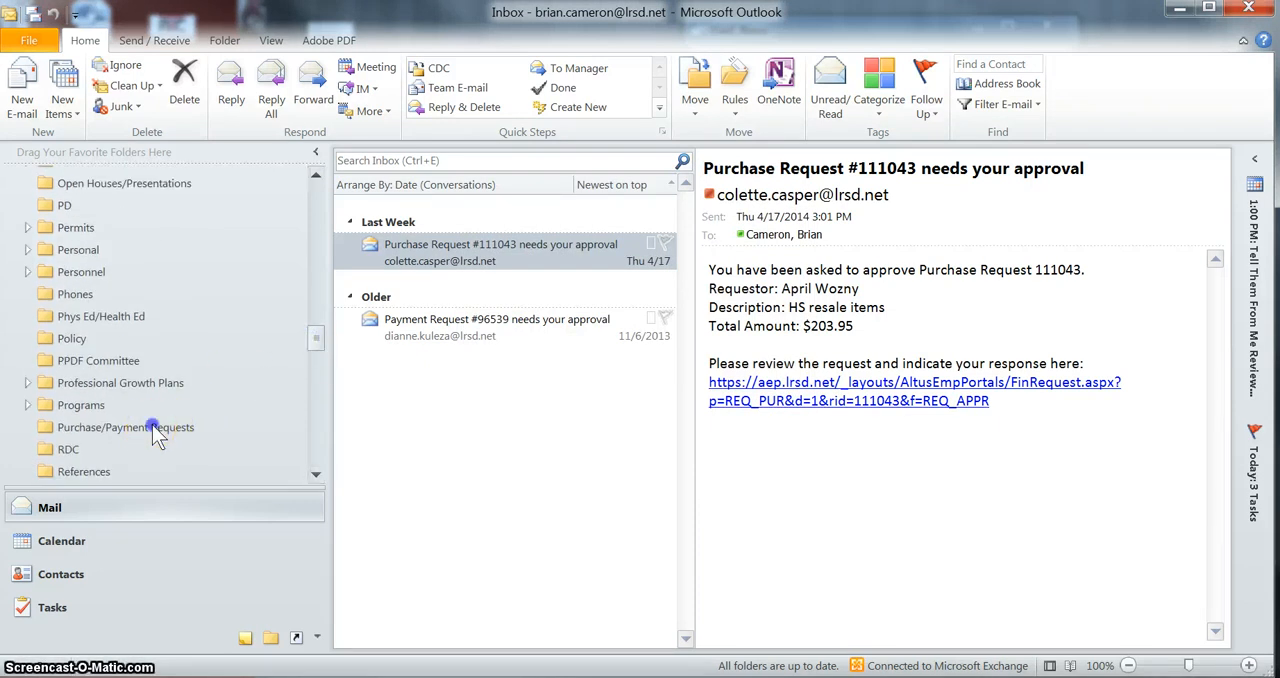
left_click_drag(158, 430, 174, 152)
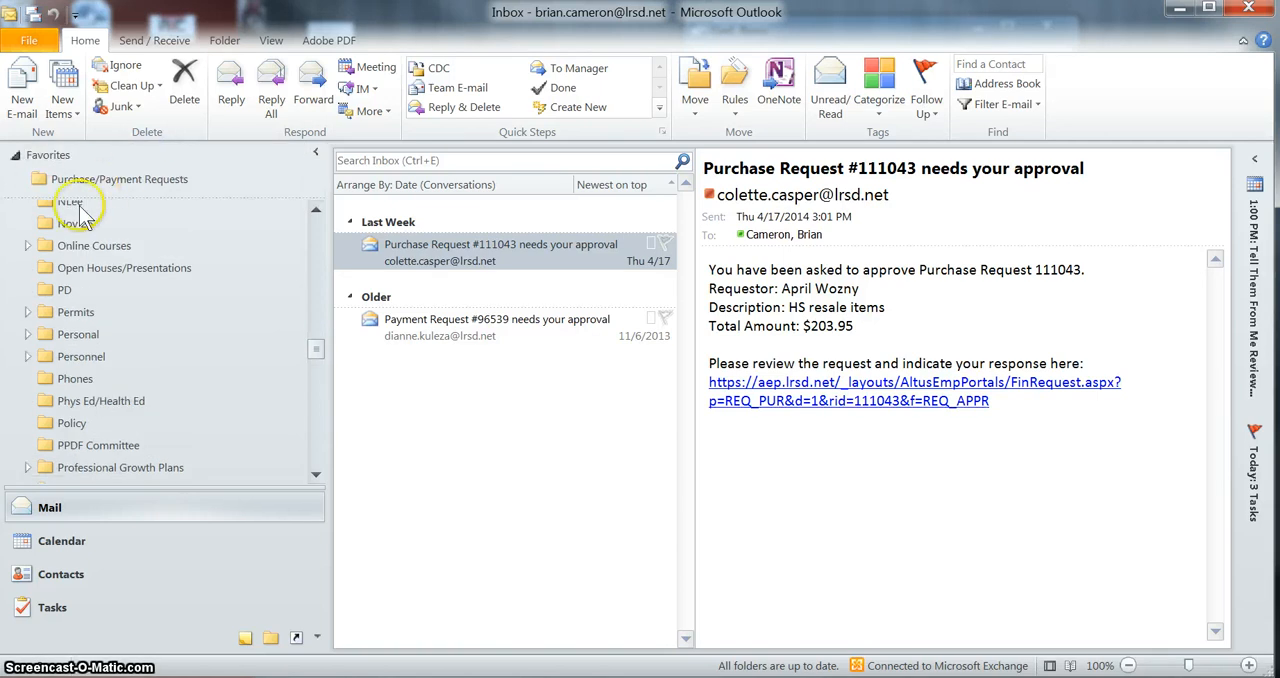
left_click_drag(316, 346, 315, 226)
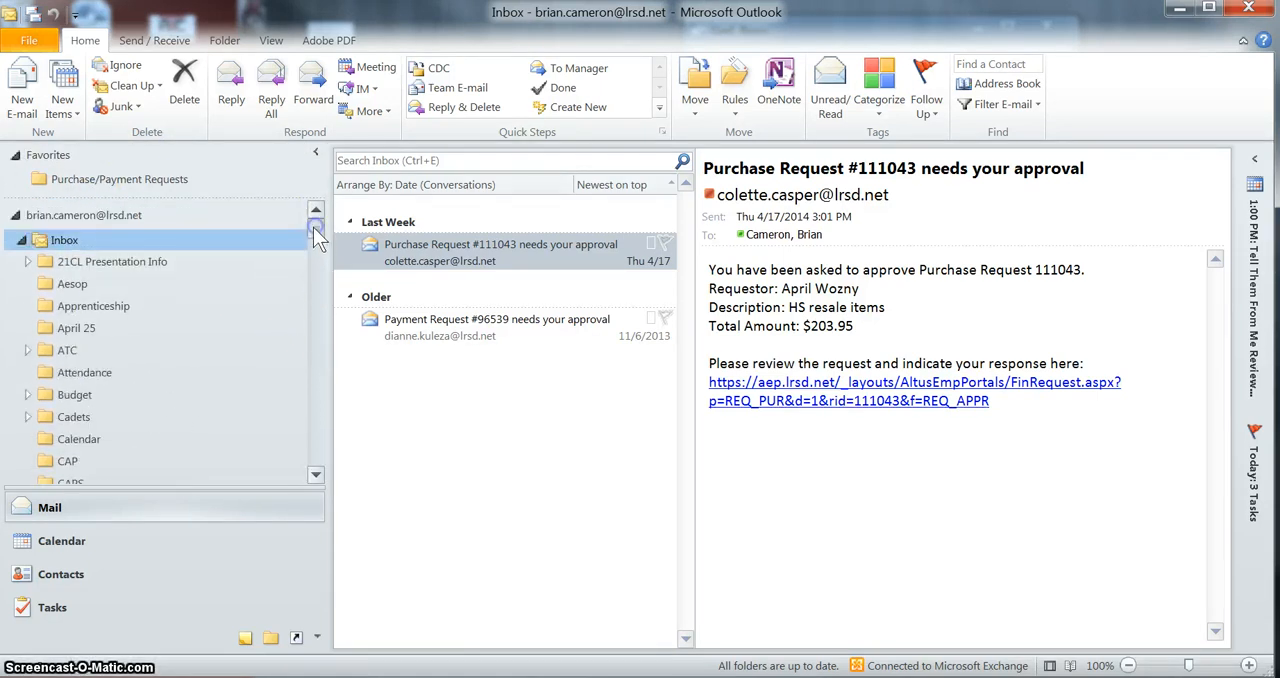
Start a new rule from the purchase request message, with the condition that the subject contains "Purchase Request"
left_click(448, 381)
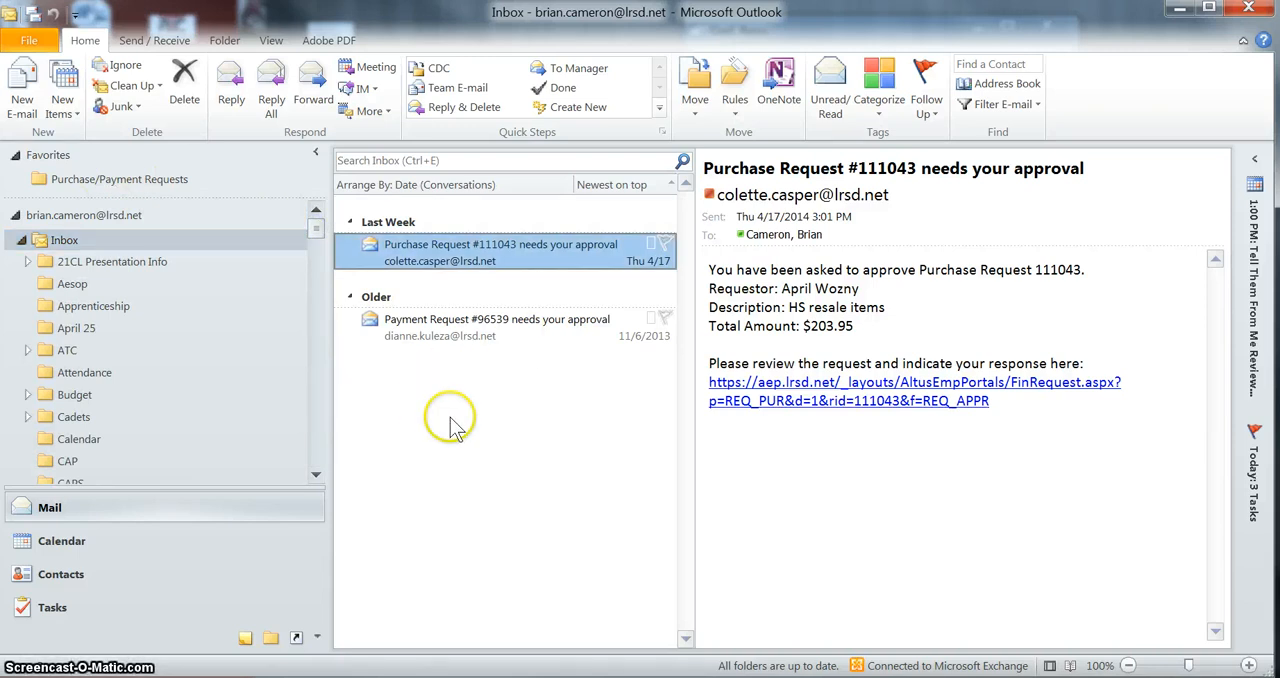
left_click(492, 259)
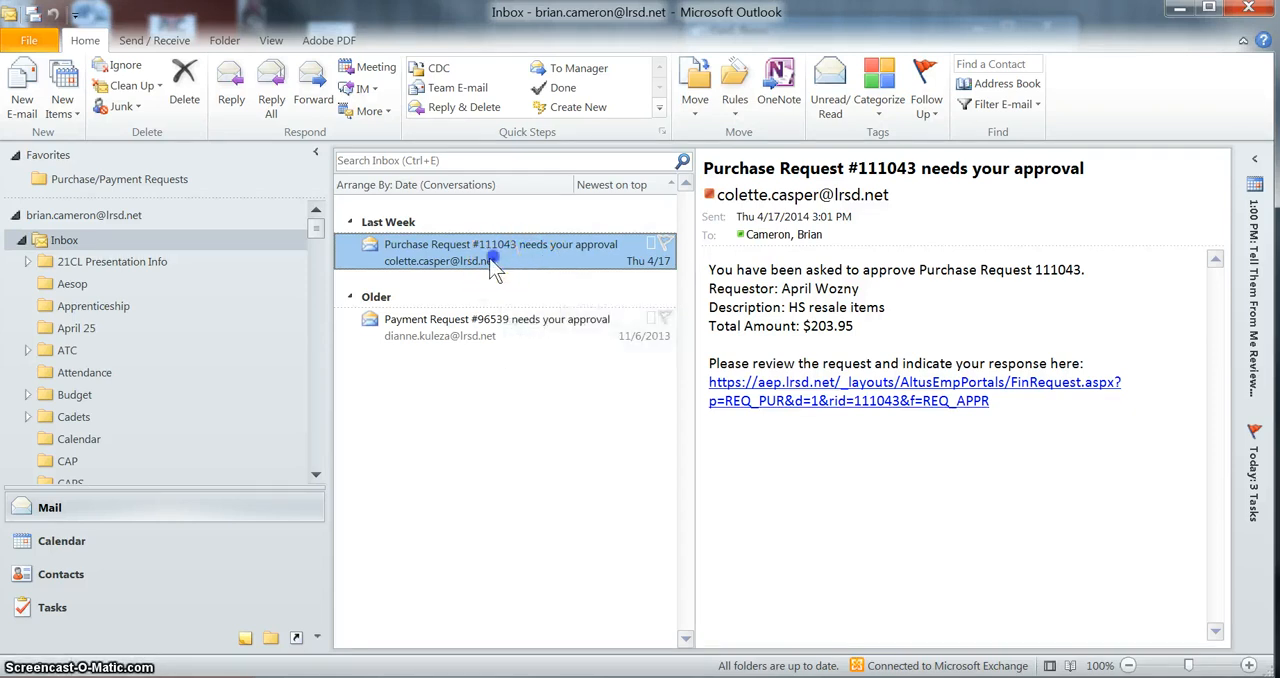
left_click(428, 336)
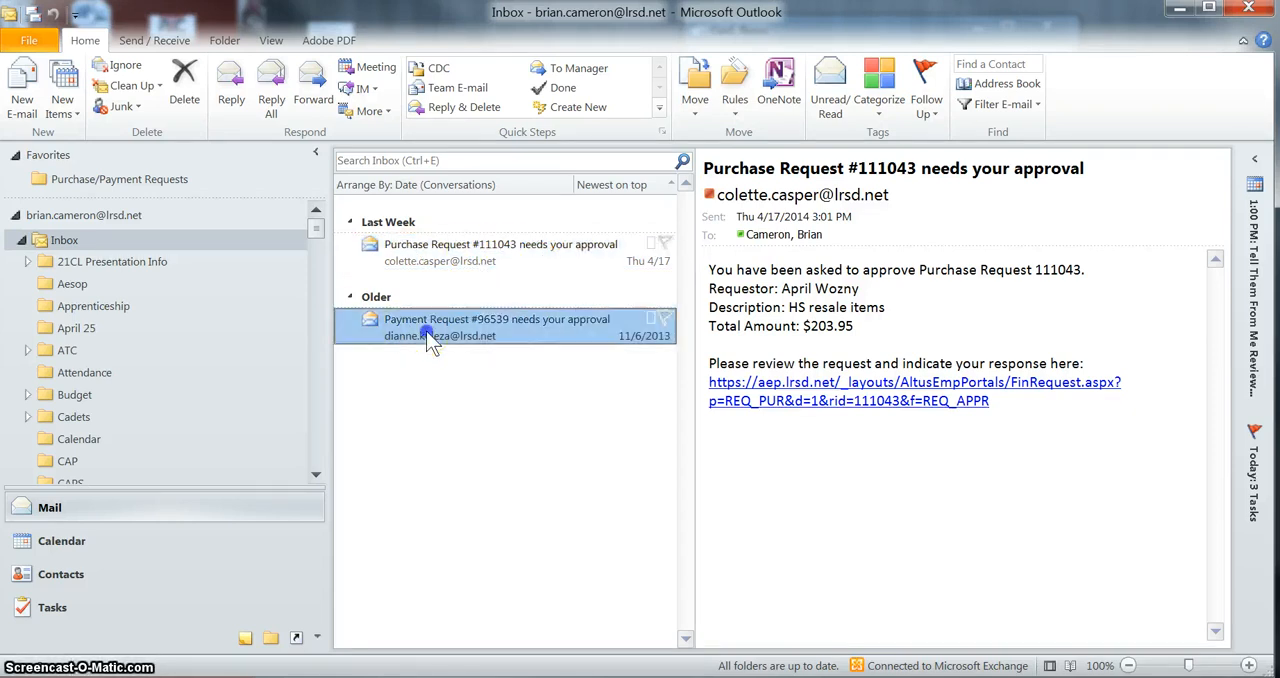
left_click(455, 248)
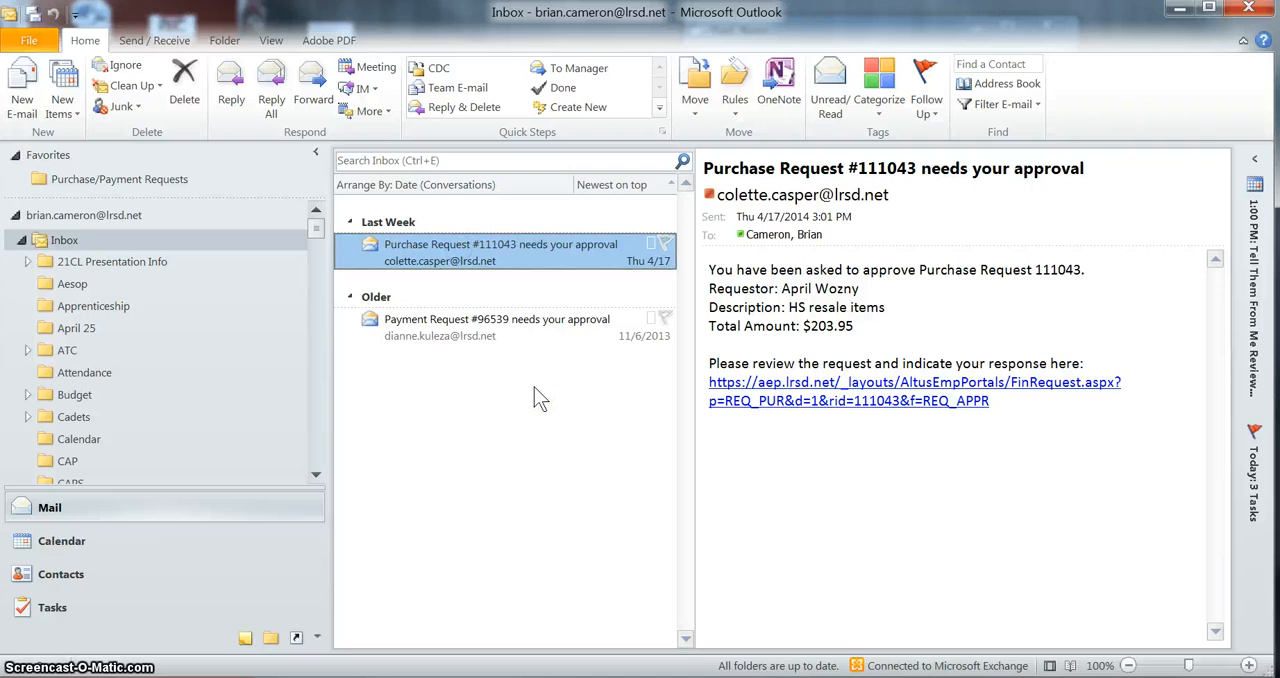
left_click(736, 86)
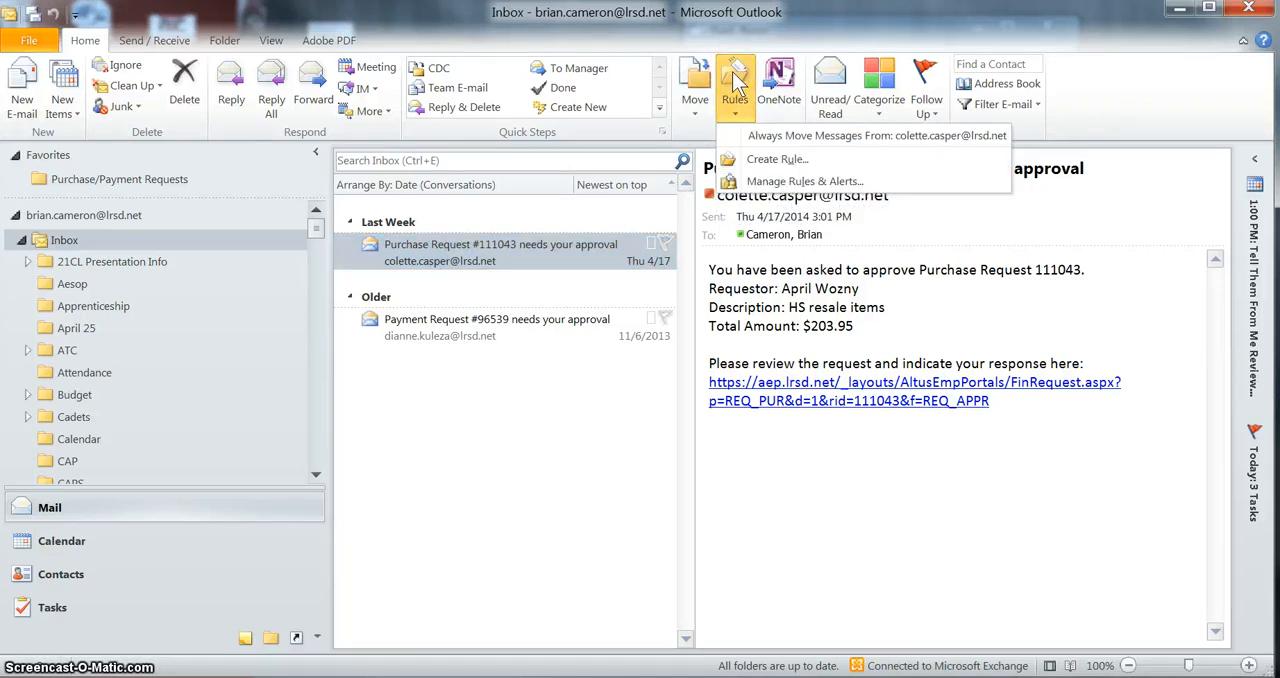
left_click(765, 159)
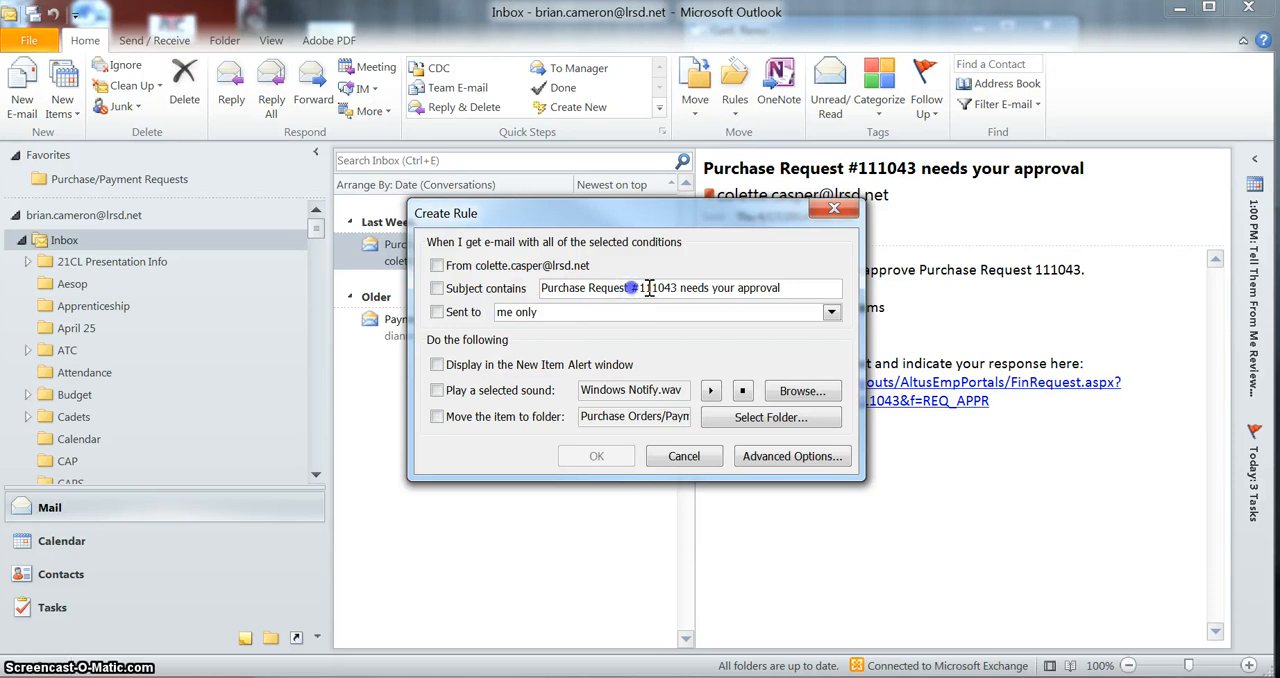
left_click_drag(632, 288, 781, 288)
key("Delete")
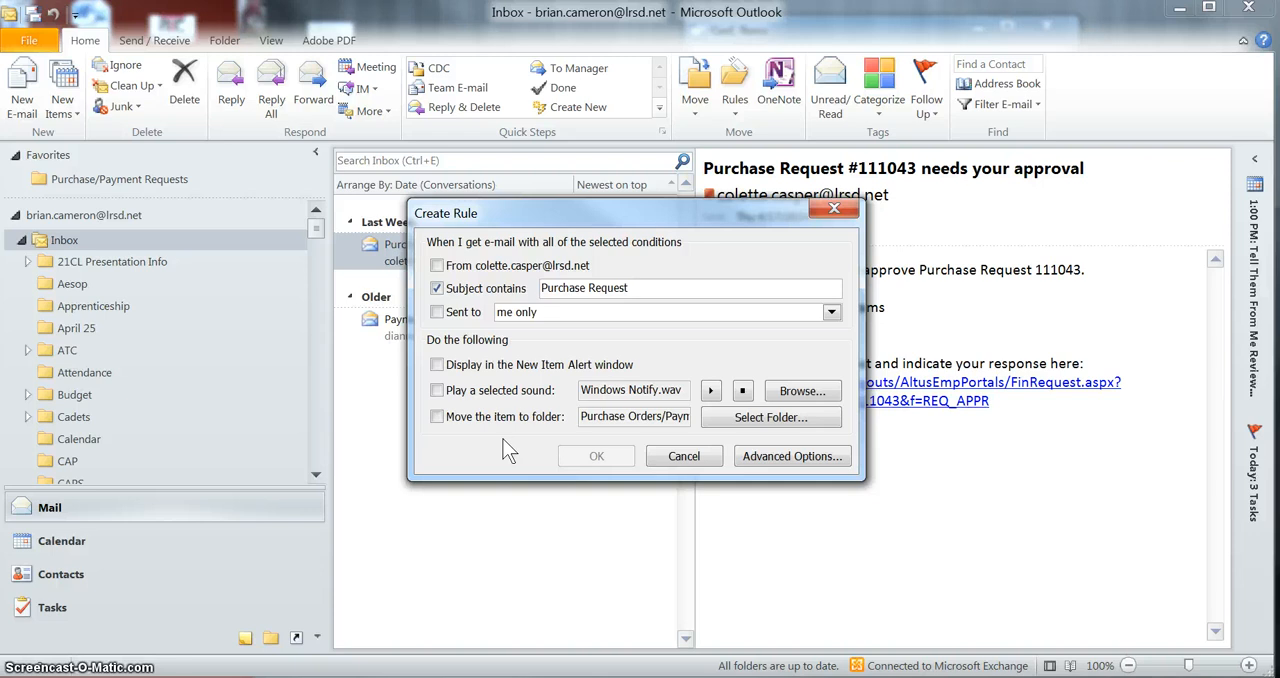
Make the purchase request rule move matching items to the Inbox's Purchase/Payment Requests folder
left_click(436, 416)
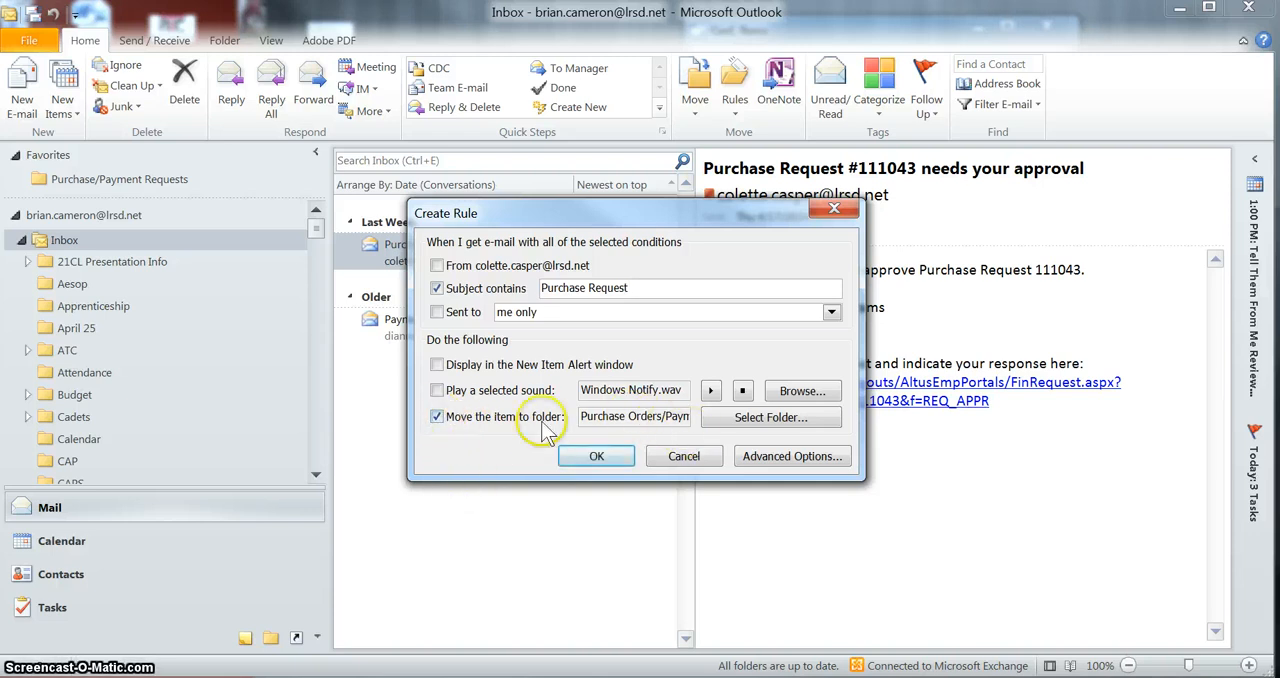
left_click(768, 417)
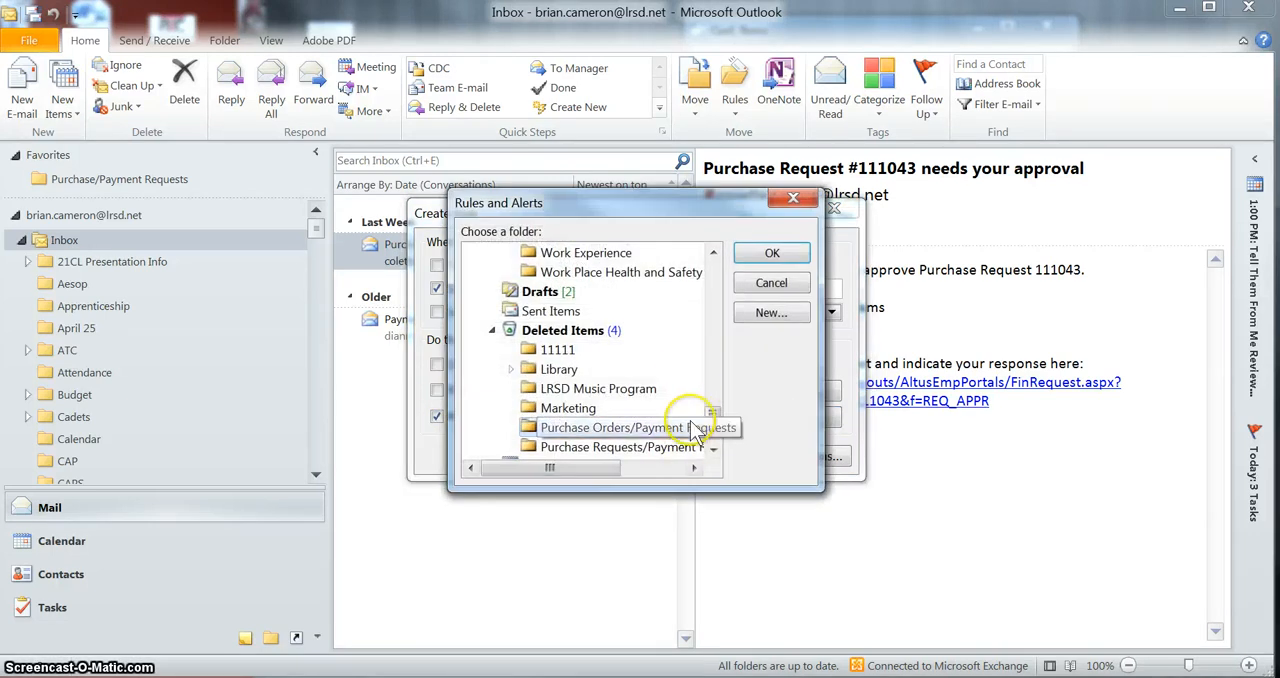
left_click_drag(716, 414, 714, 360)
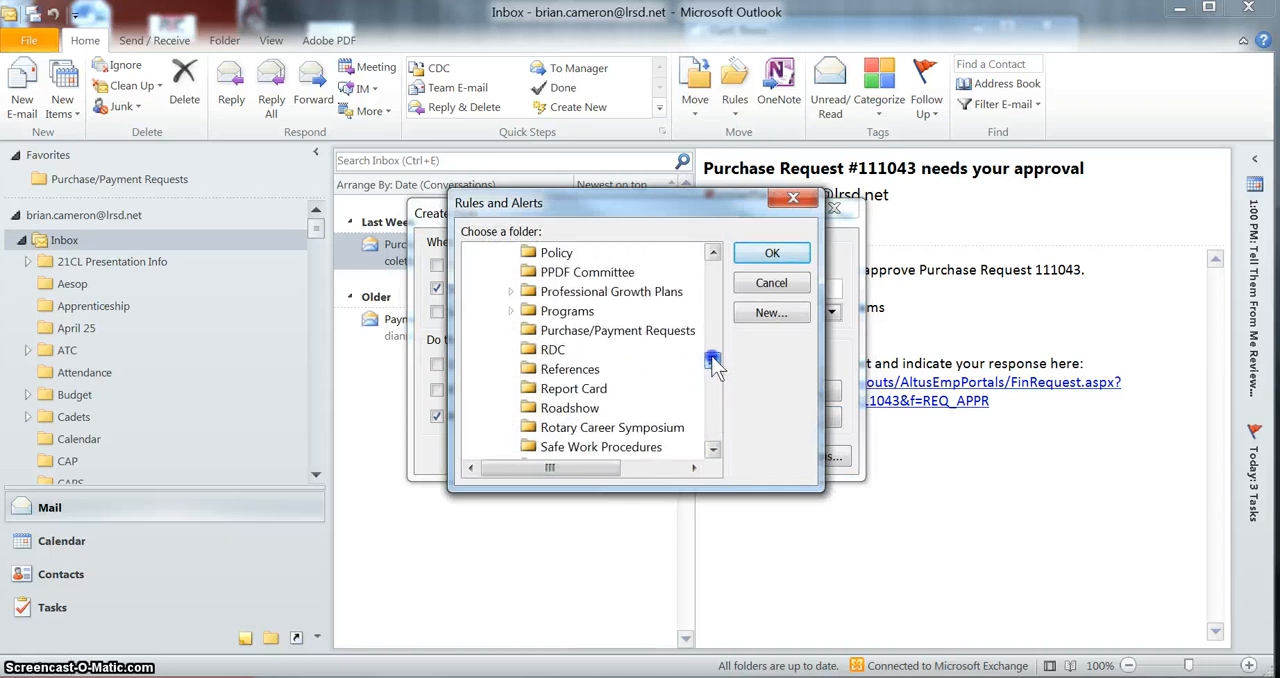
left_click(632, 332)
left_click(616, 326)
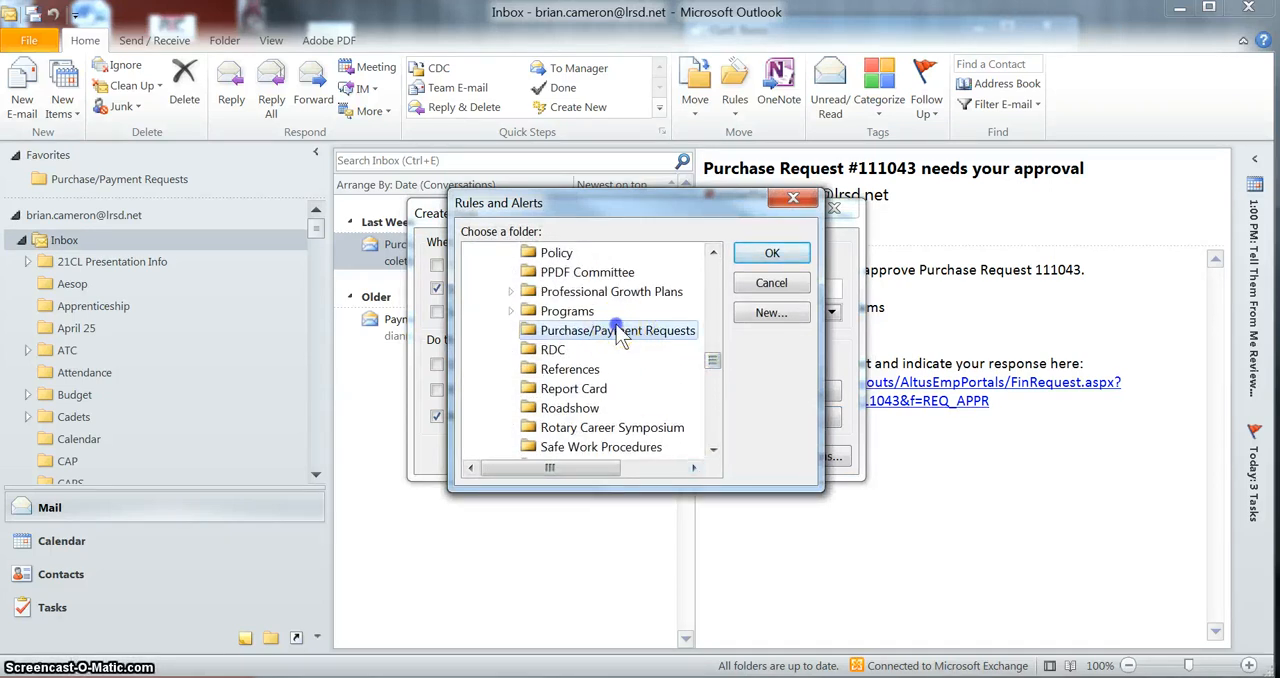
left_click(771, 253)
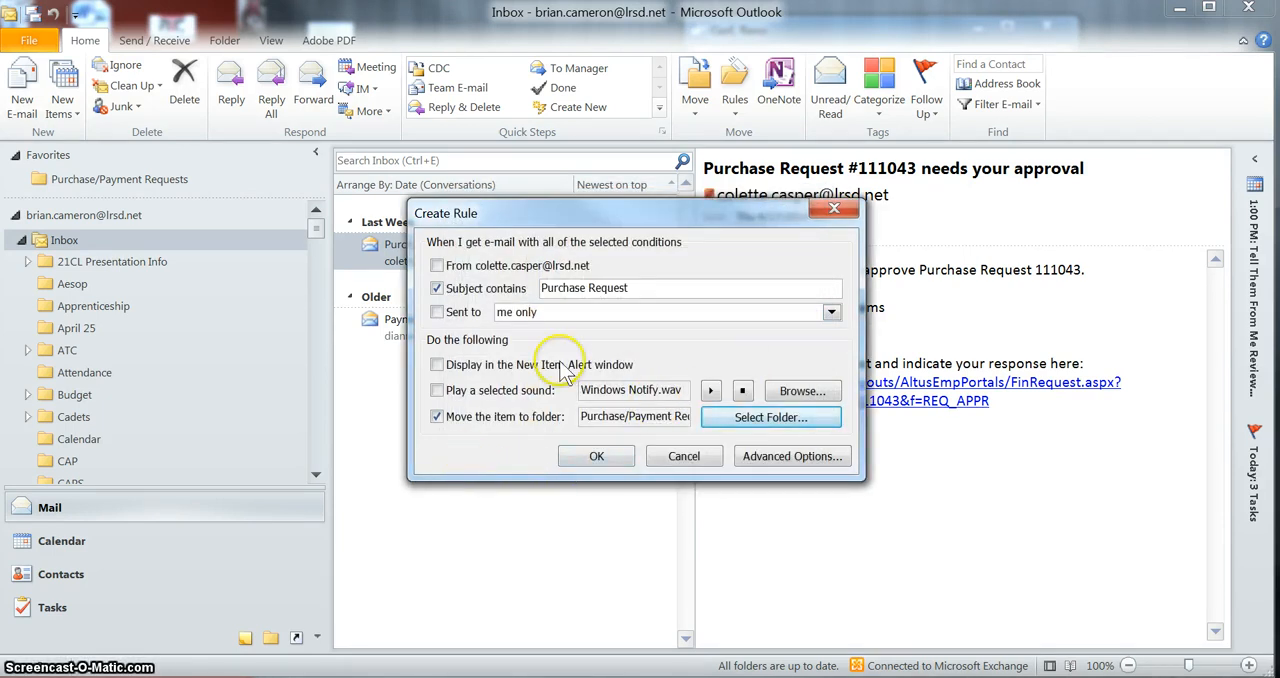
Save the purchase request rule and run it on messages already in the current folder
left_click(597, 457)
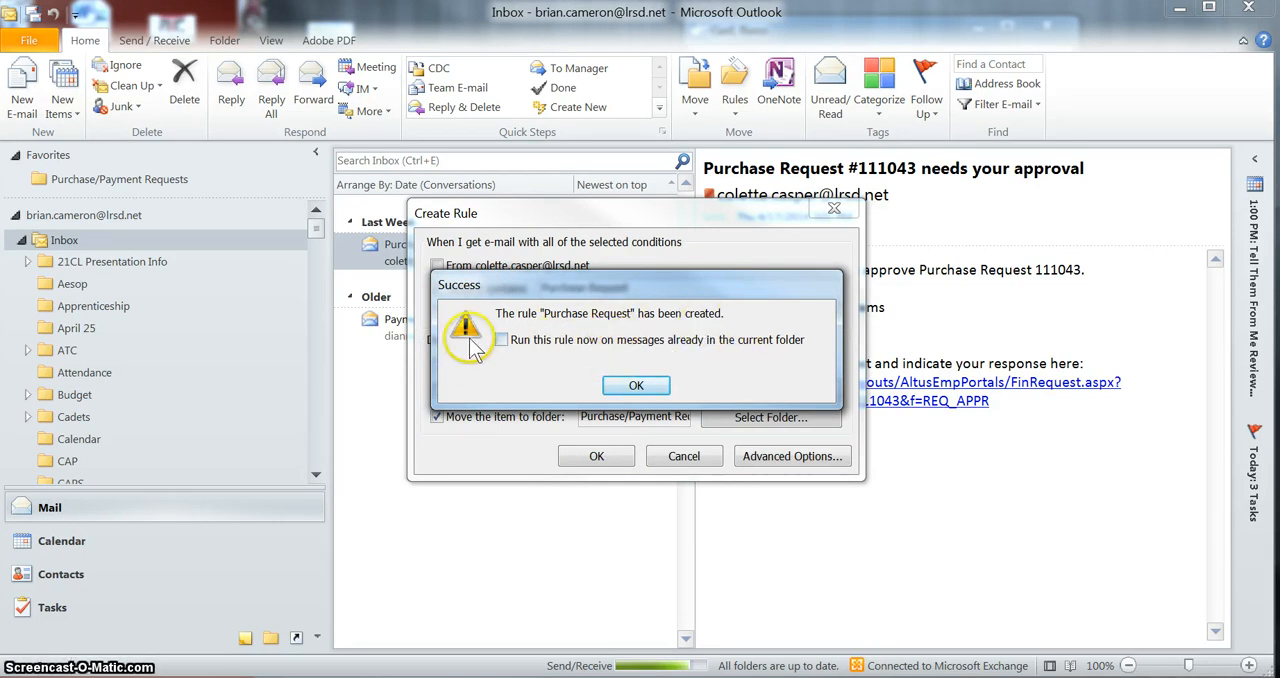
left_click(501, 340)
left_click(644, 392)
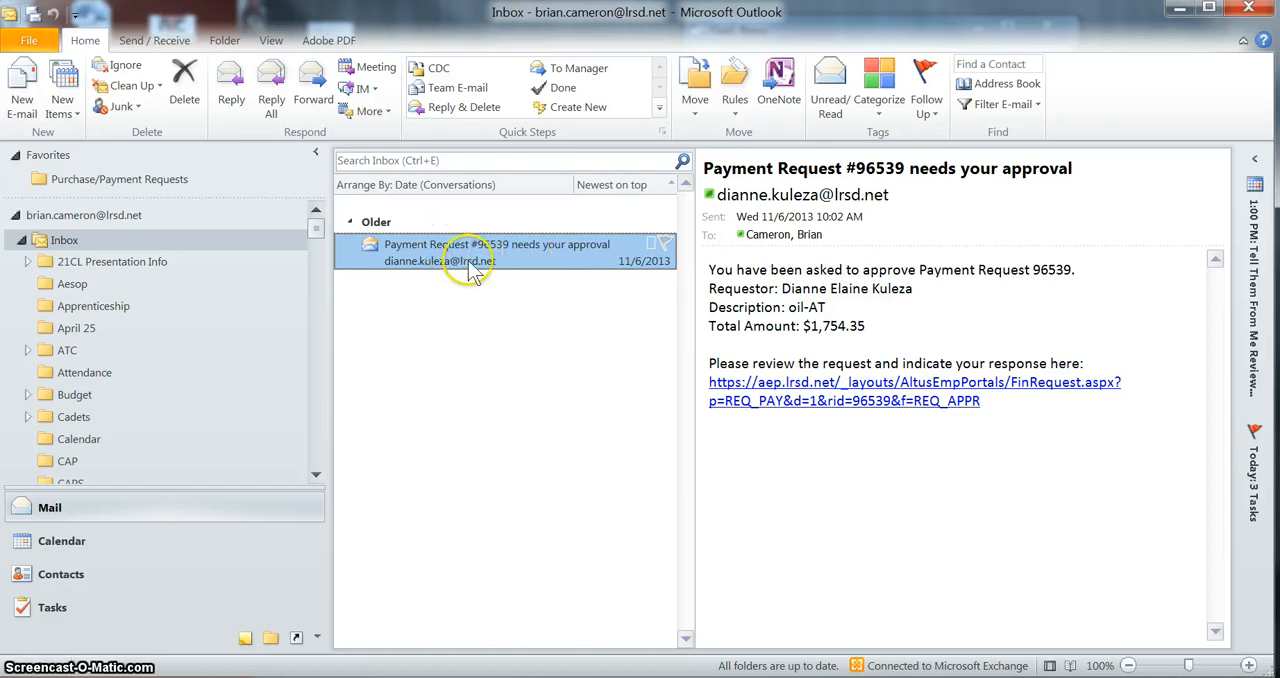
Start a new rule from the payment request message, with the condition that the subject contains "Payment Request"
left_click(735, 88)
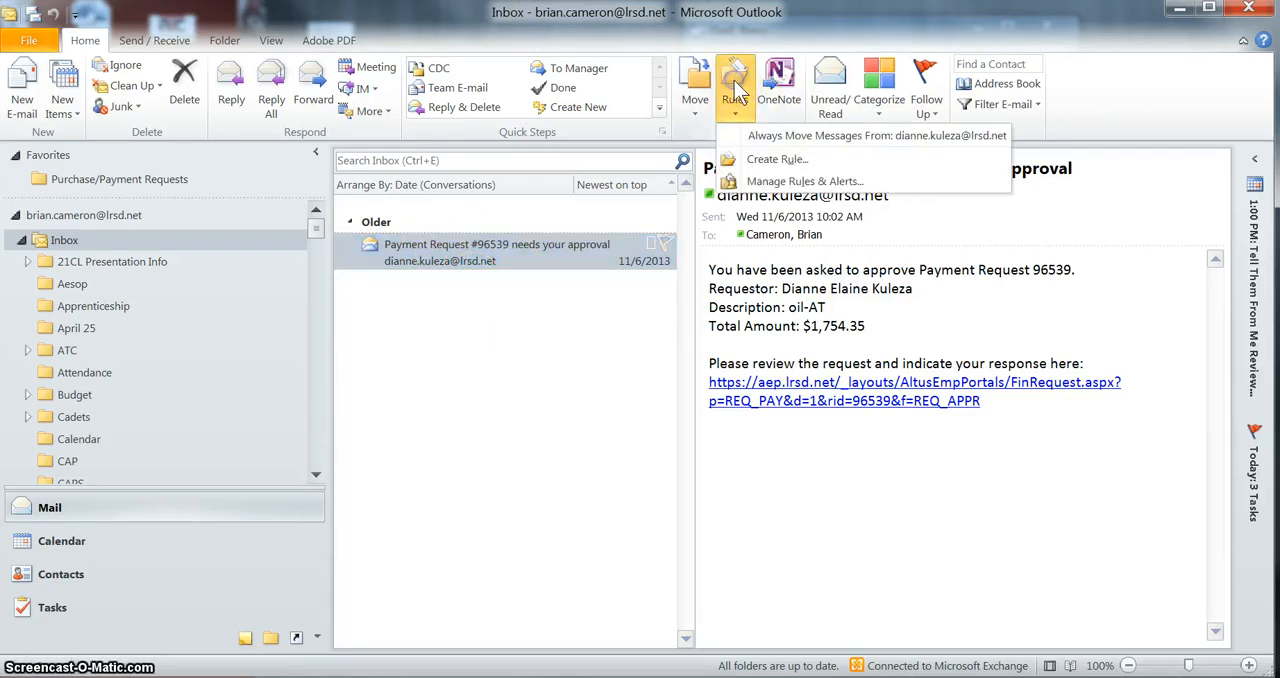
left_click(770, 160)
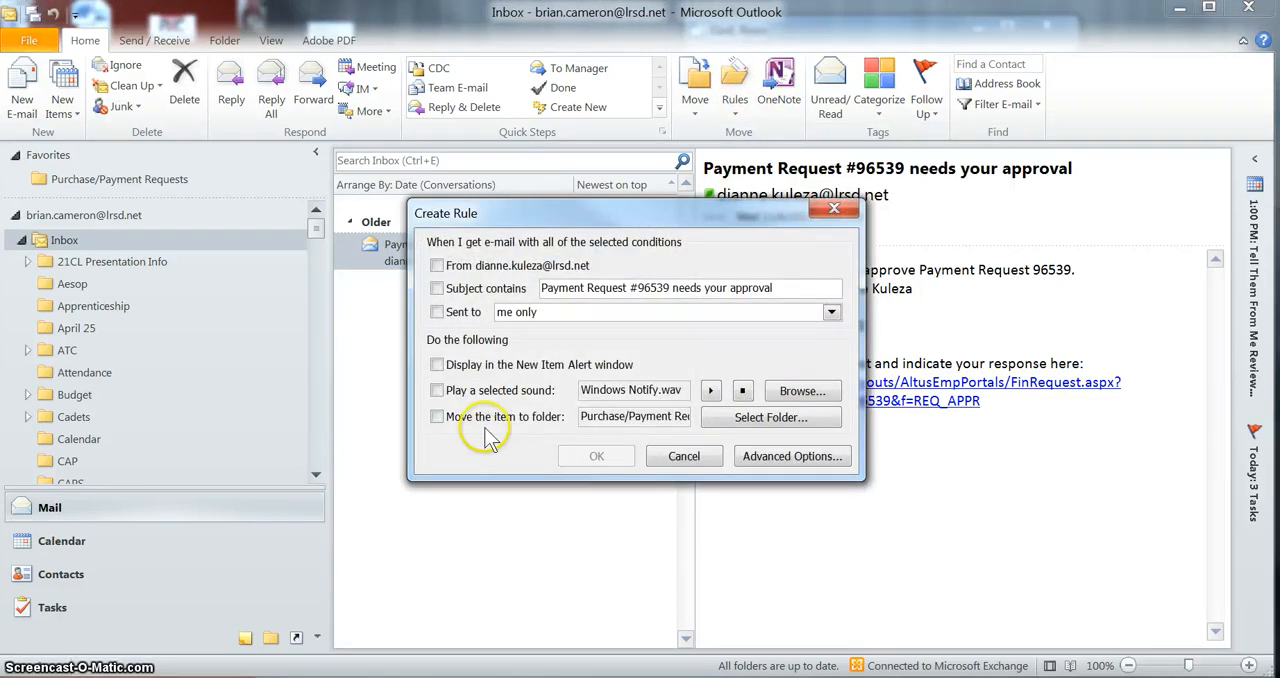
left_click(437, 288)
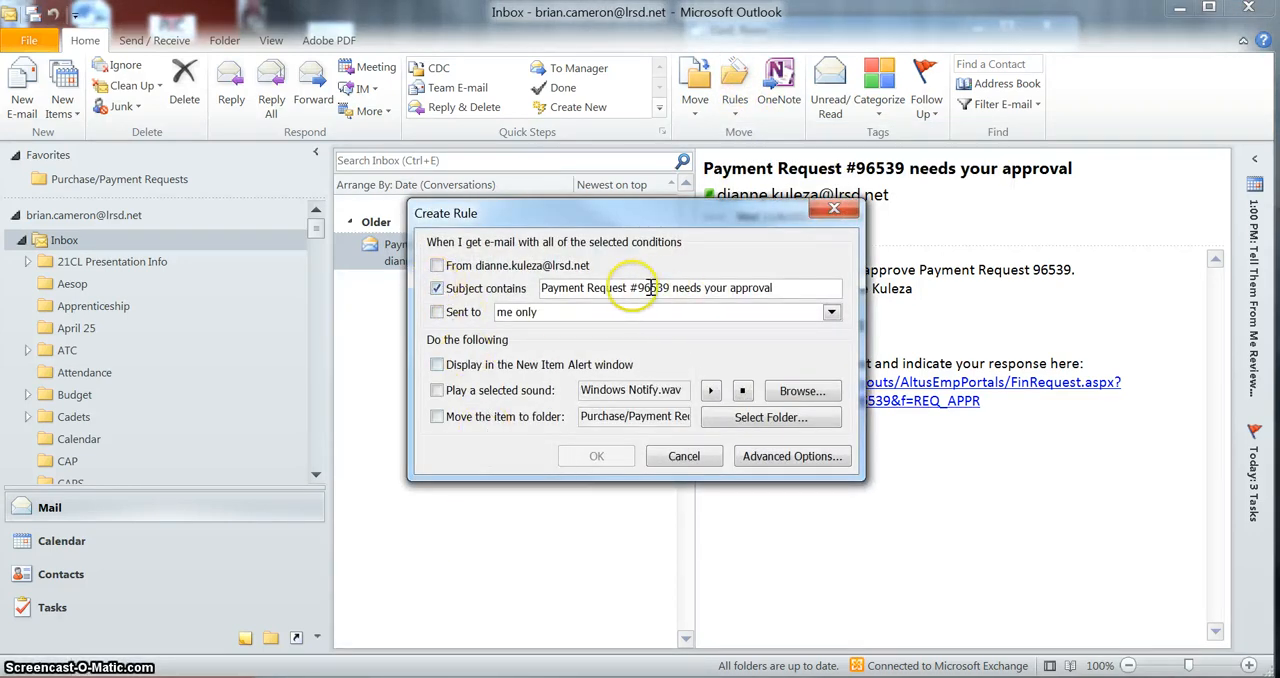
left_click_drag(630, 288, 878, 289)
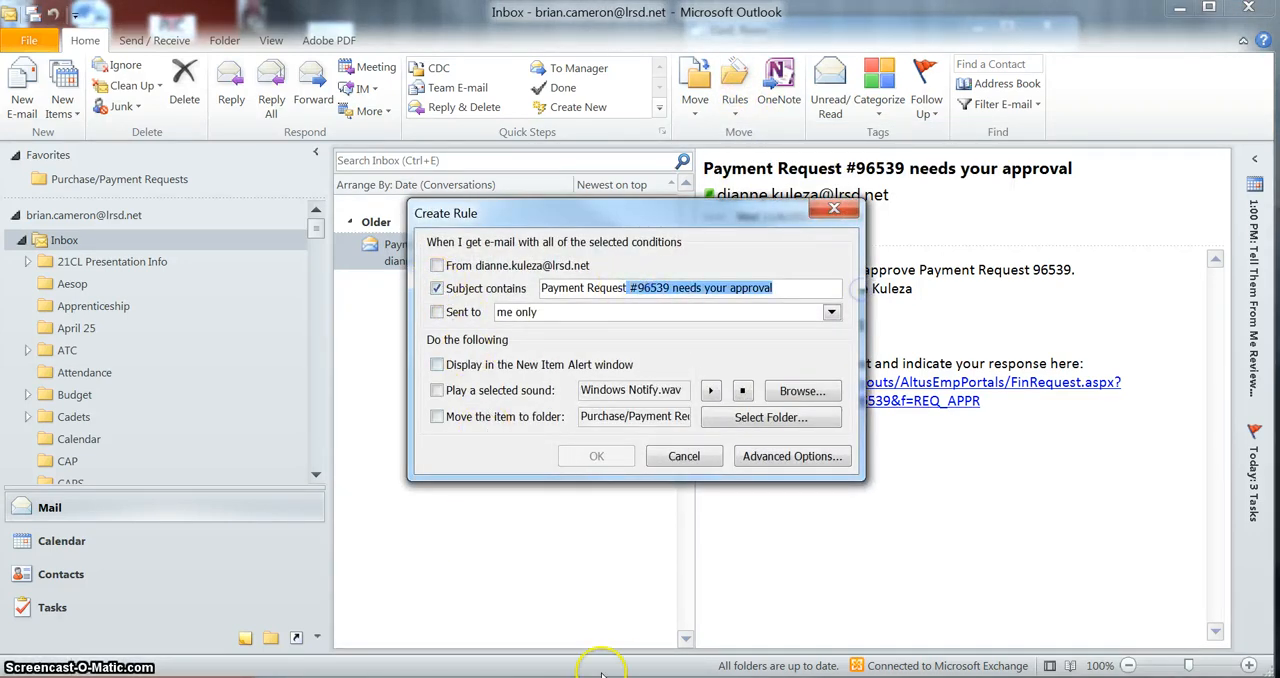
key("BackSpace")
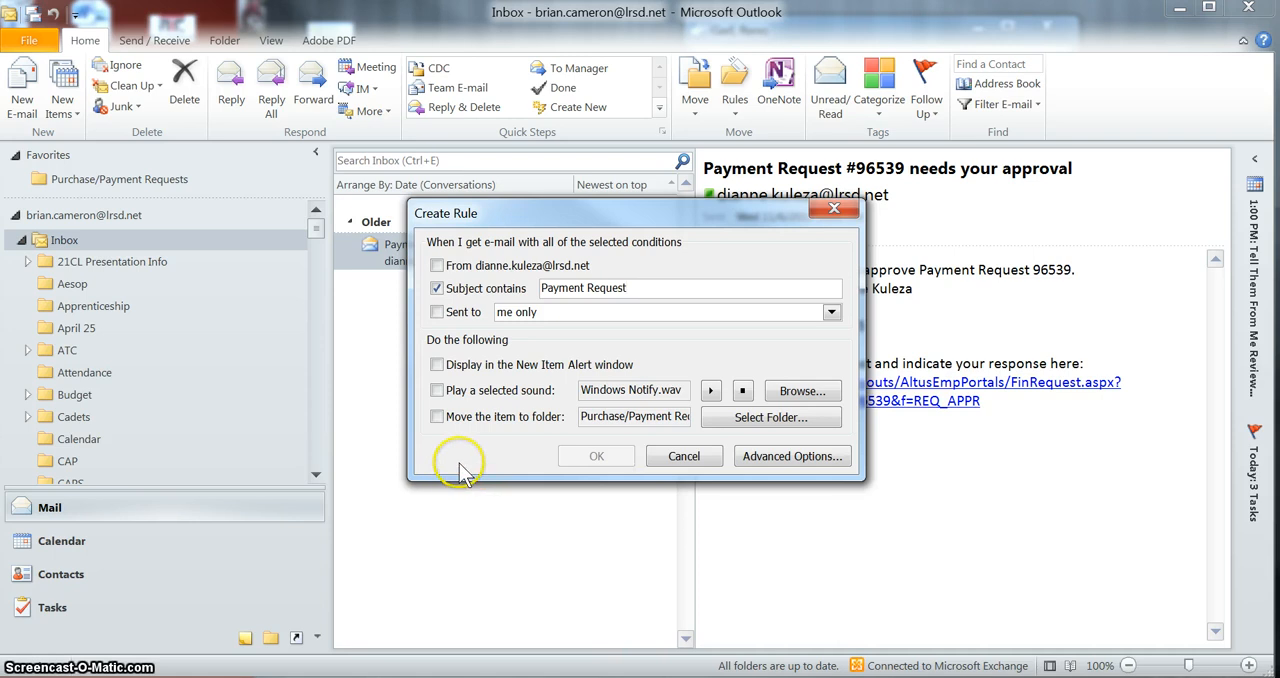
Have the payment request rule move items to Purchase/Payment Requests, and save it, running it on messages already in the current folder
left_click(438, 417)
left_click(775, 432)
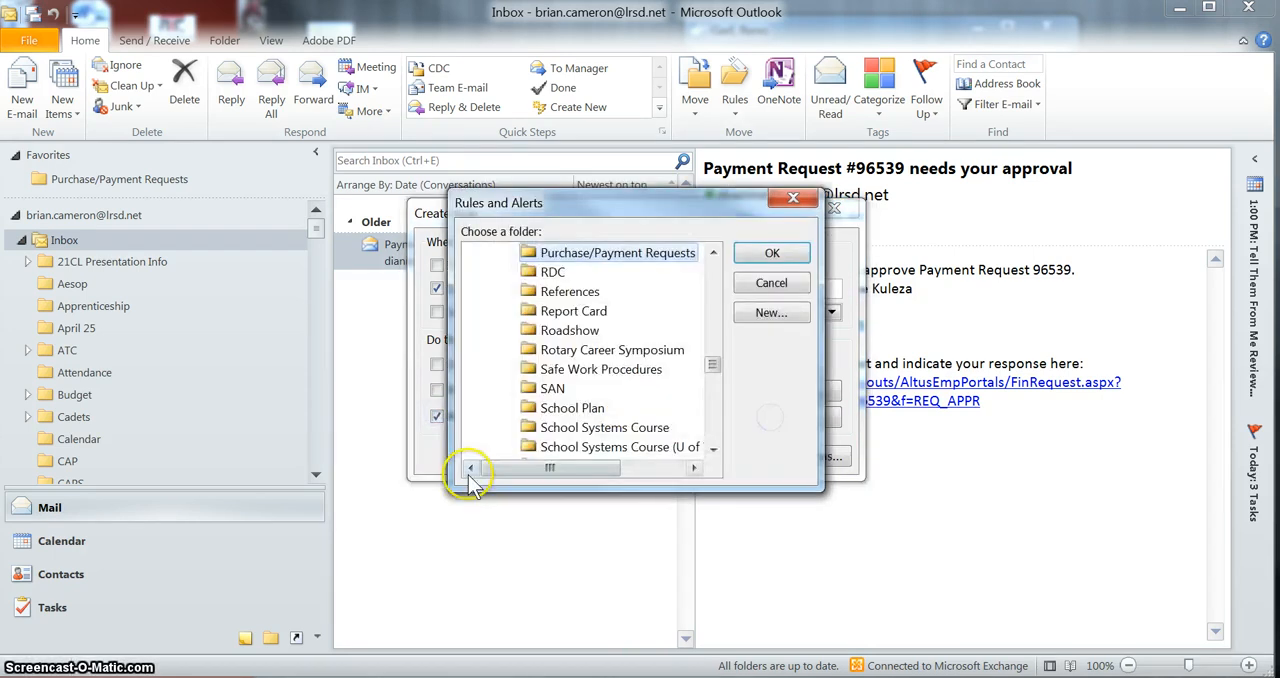
left_click(770, 254)
left_click(597, 456)
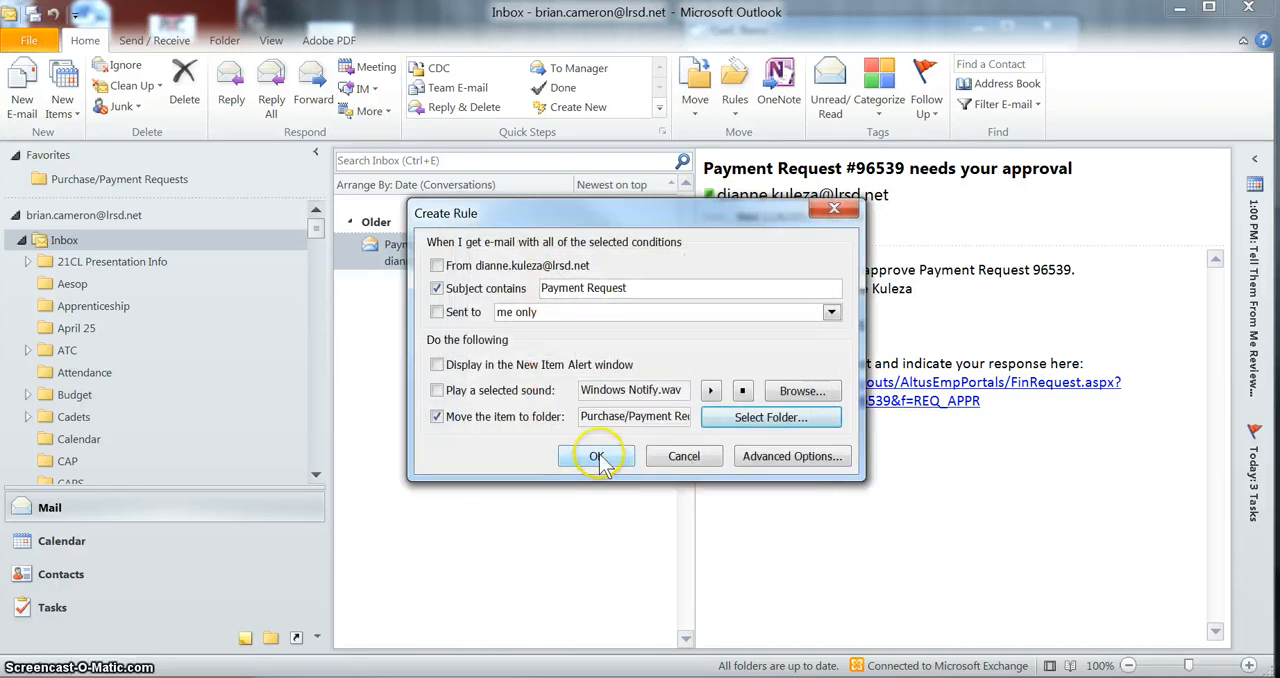
left_click(558, 343)
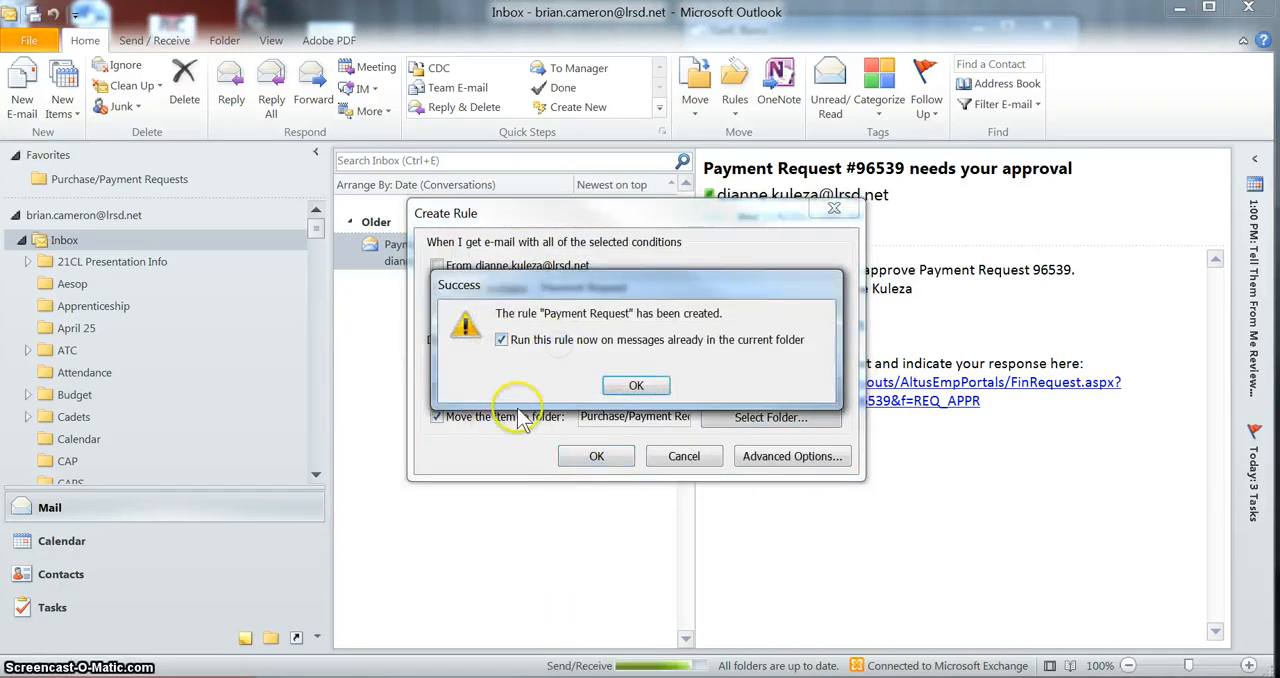
left_click(636, 386)
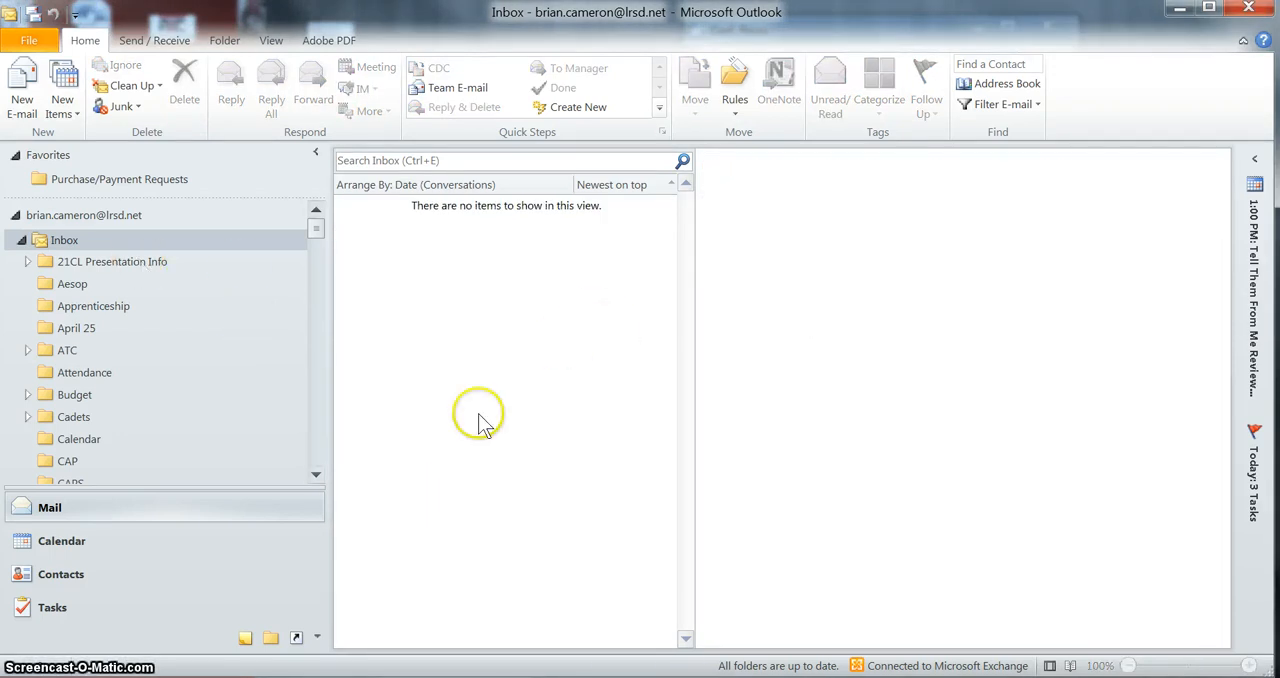
Open the Purchase/Payment Requests folder from Favorites to check which messages the rules moved there
left_click(137, 179)
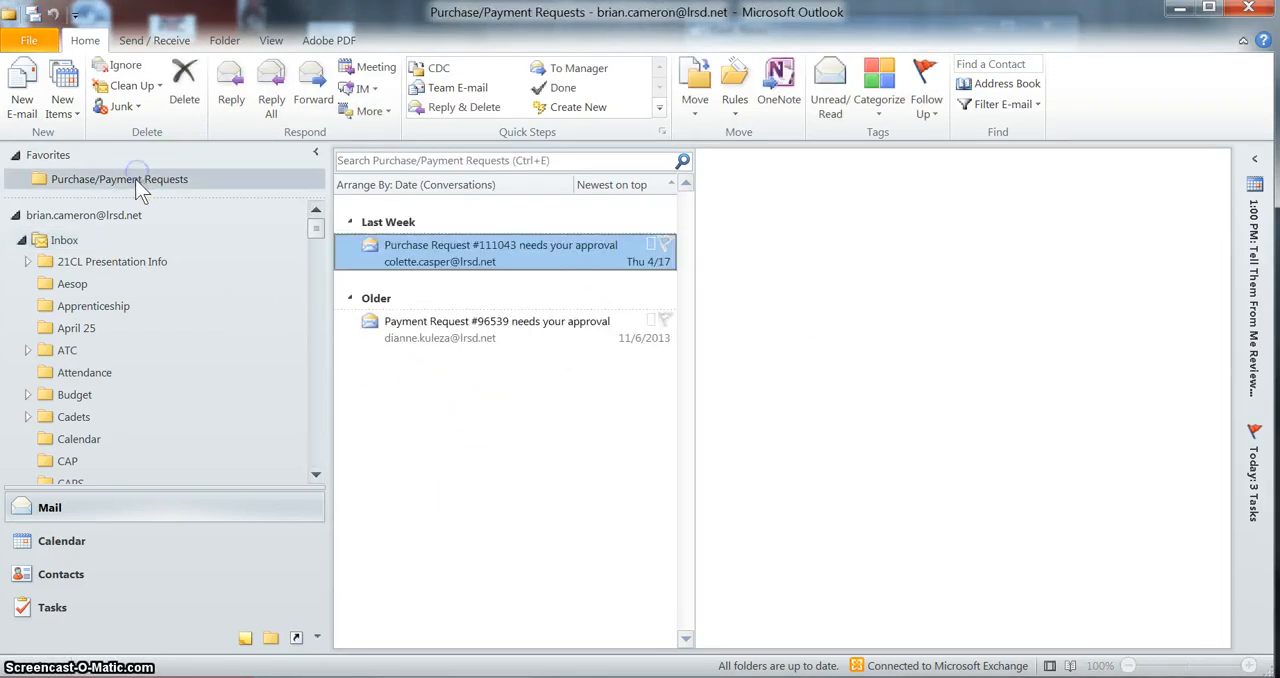
left_click(411, 400)
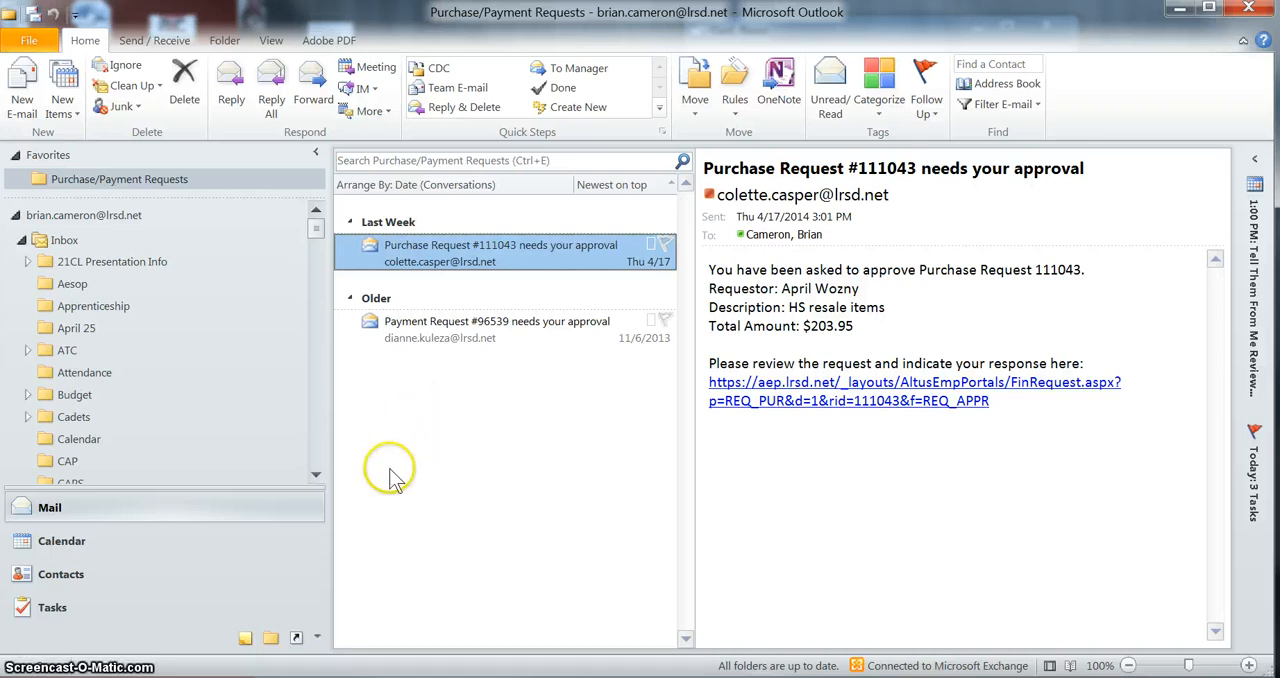
left_click(205, 197)
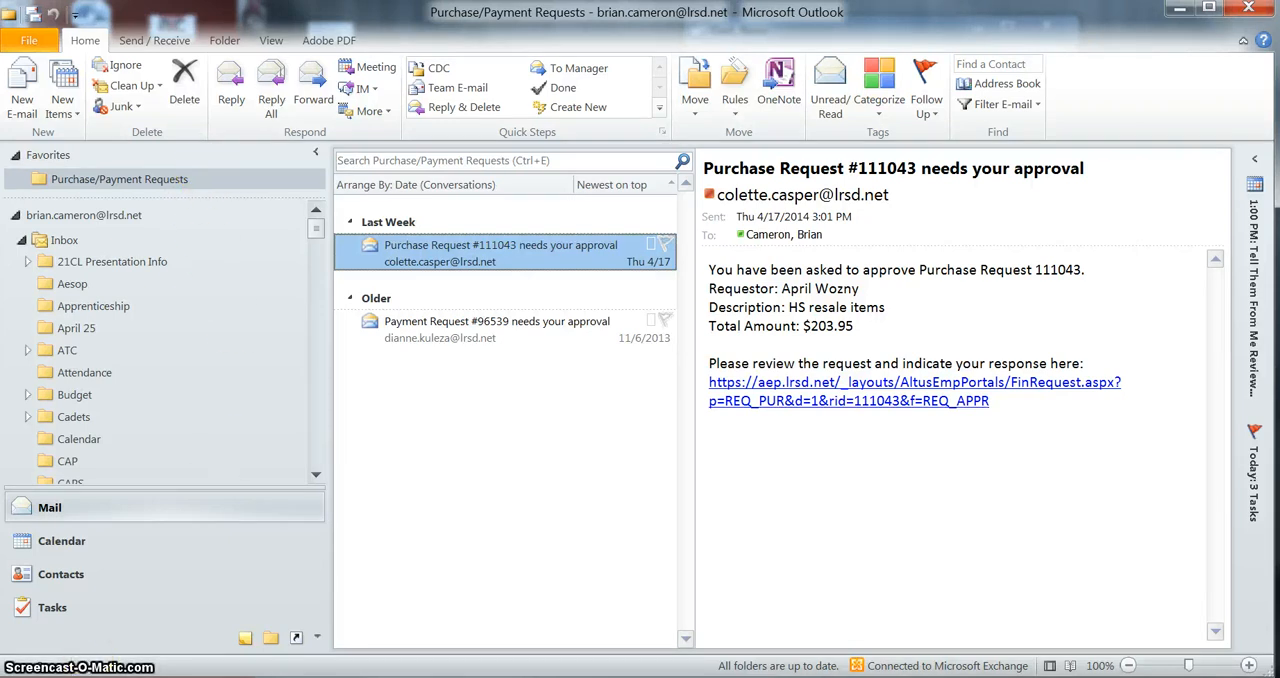